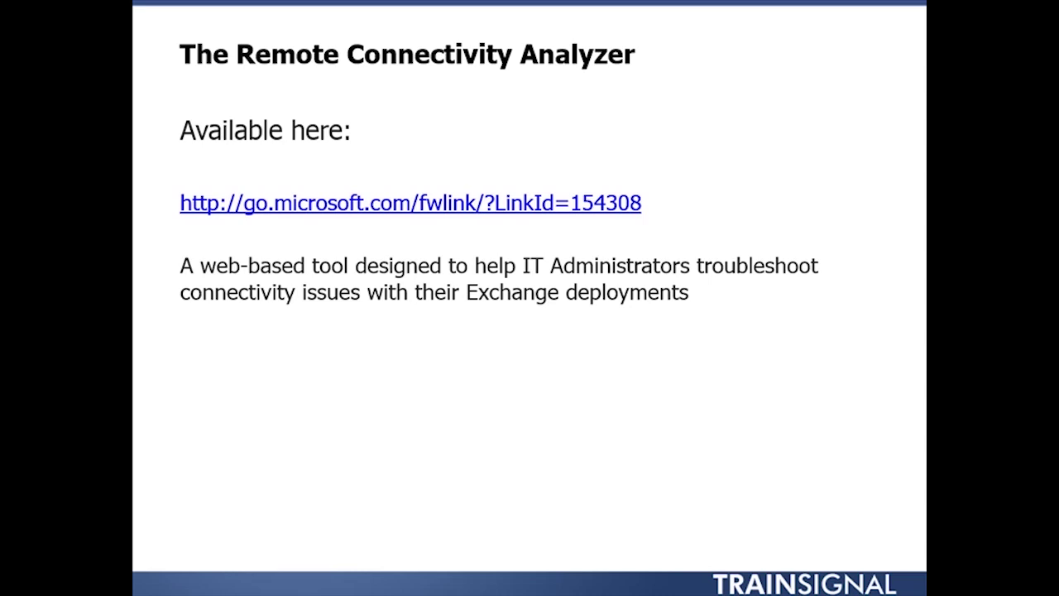
Reveal the slide bullets on client logon and mail-flow simulation and helpful failure reports
key(space)
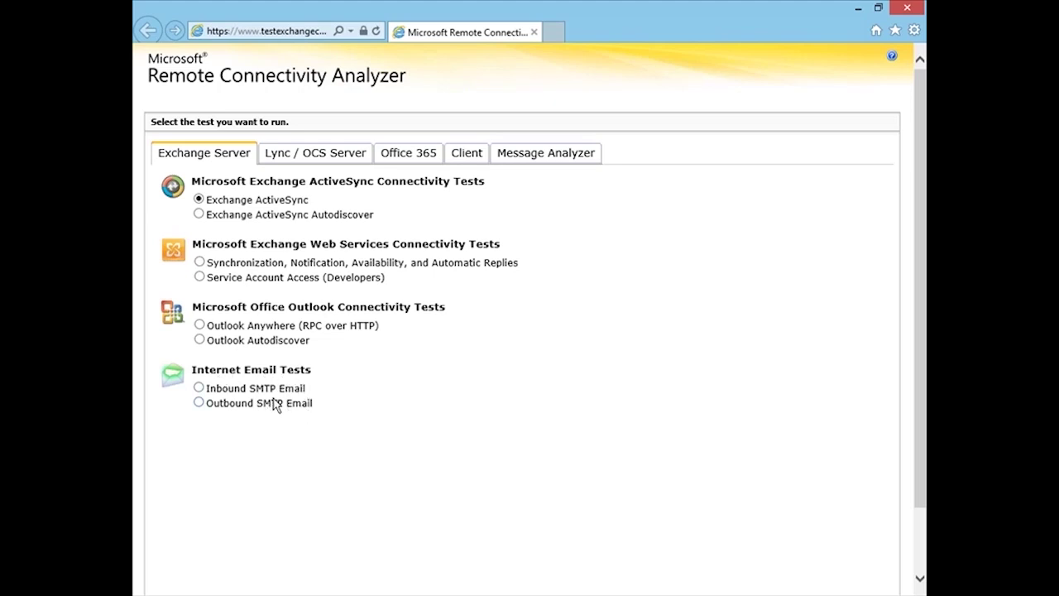
click(308, 164)
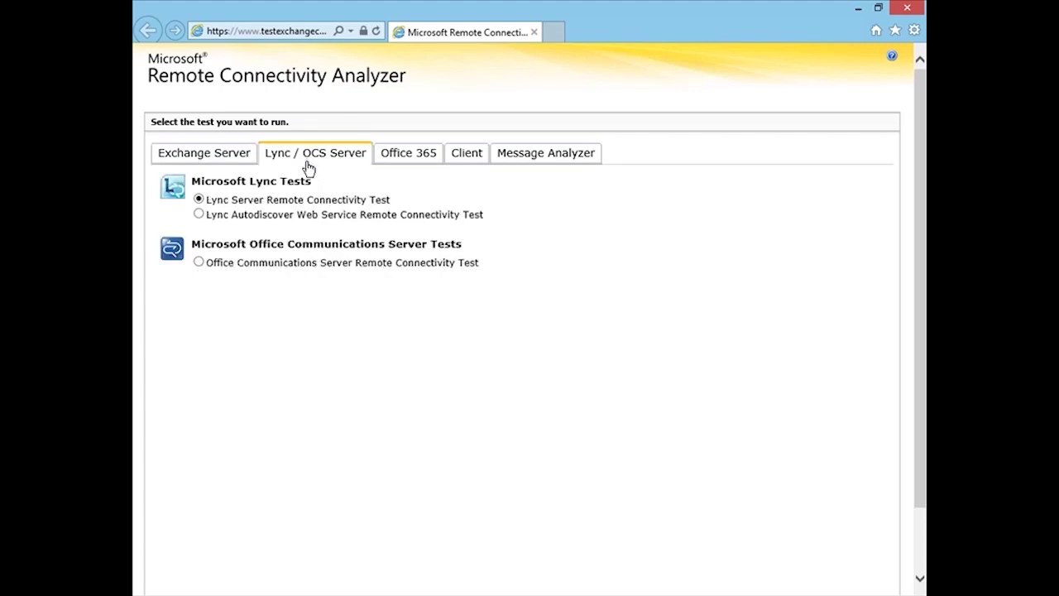
Browse the Office 365 test list, then the Client page's downloadable analyzer tools
click(416, 160)
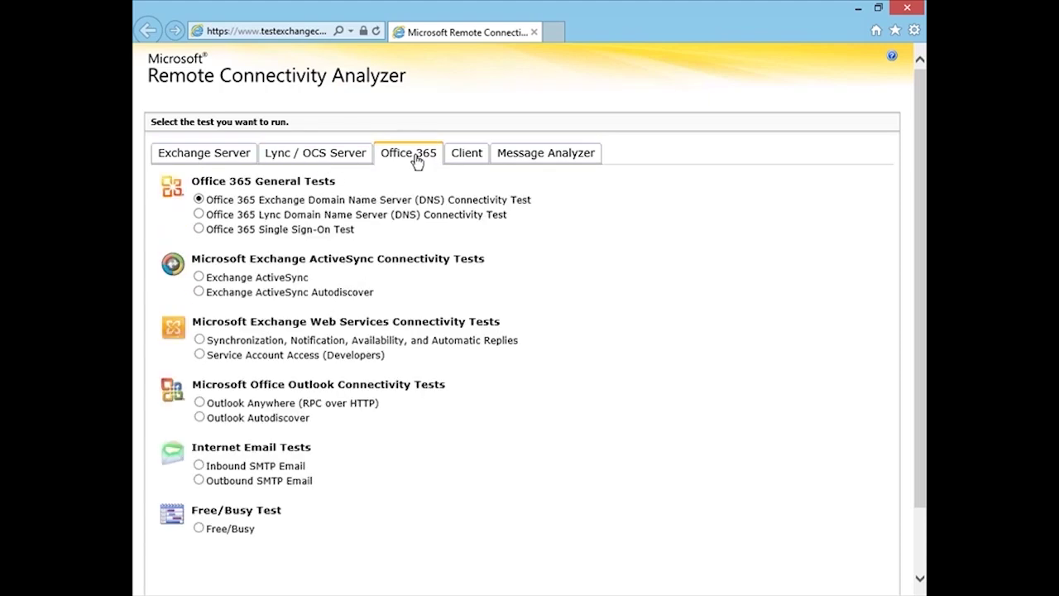
click(462, 165)
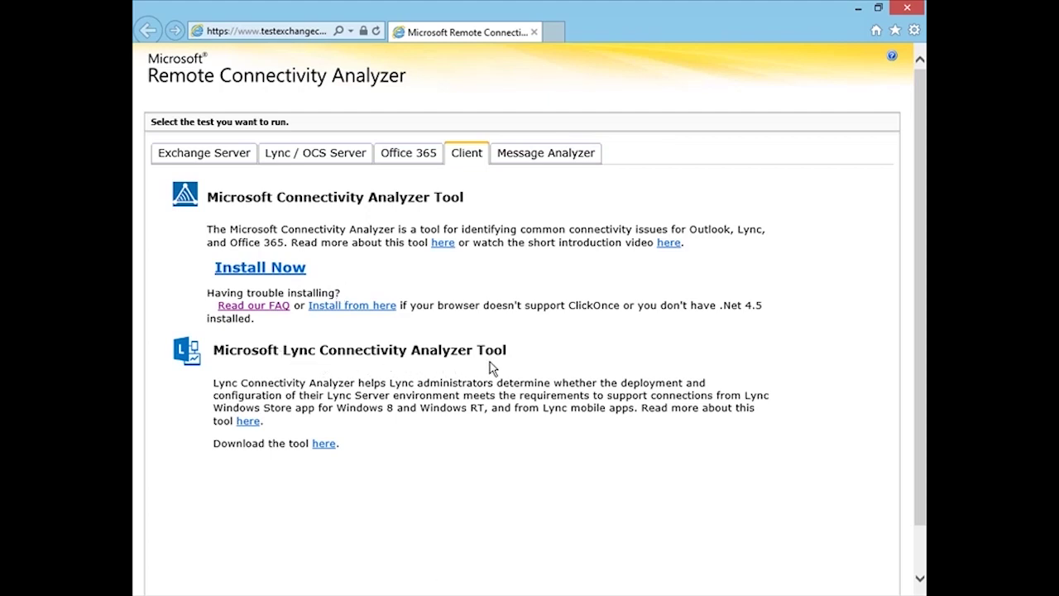
Show the Message Header Analyzer (BETA) page with its empty header box
click(520, 159)
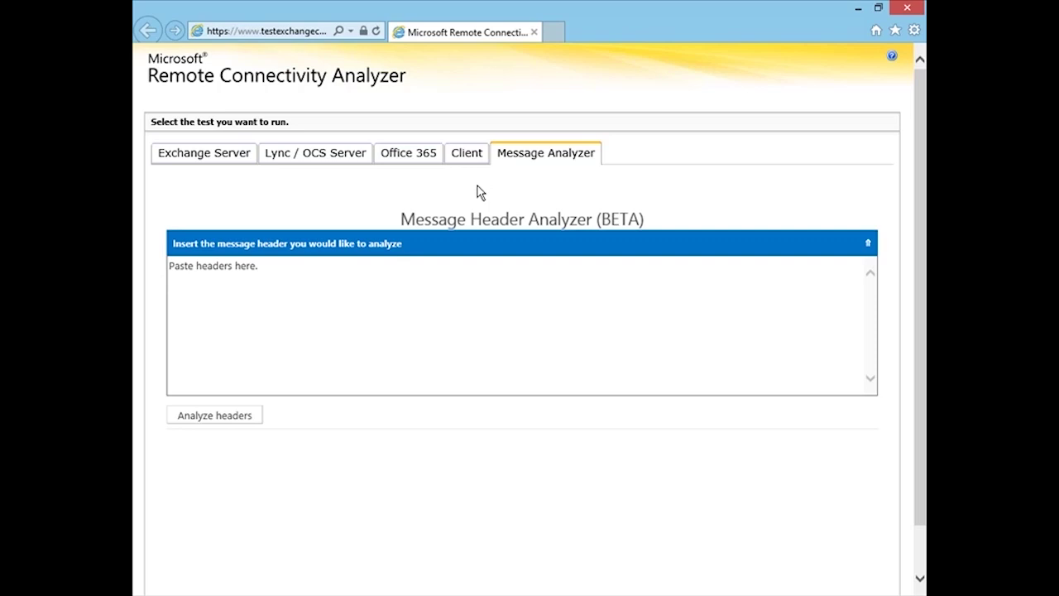
Return to the Exchange Server test list, keeping Exchange ActiveSync selected
click(227, 160)
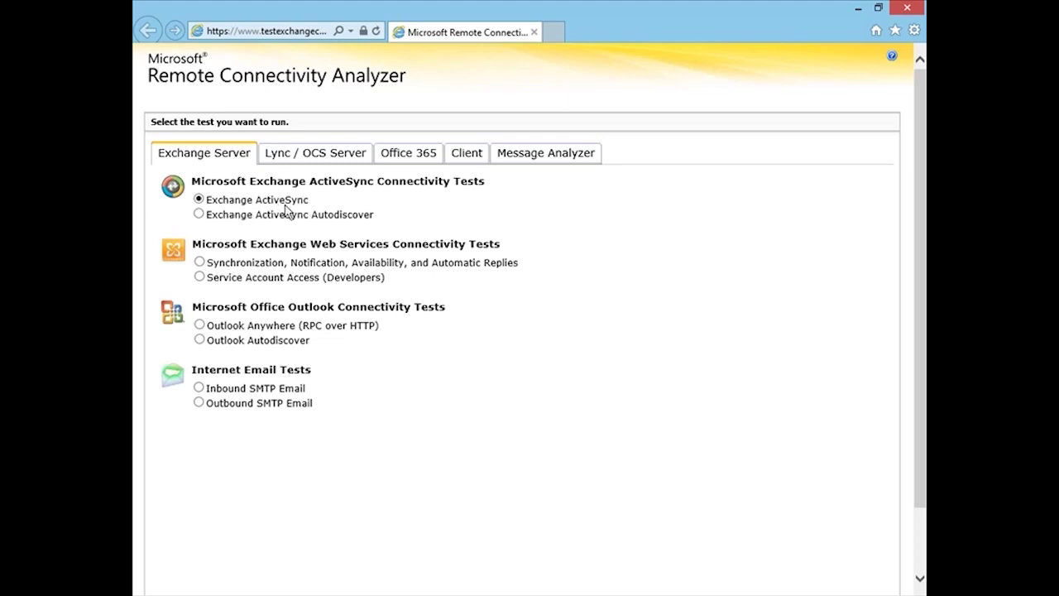
On the ActiveSync test form, enter the mailbox e-mail address, user name and password twice
scroll(923, 352, down, 2)
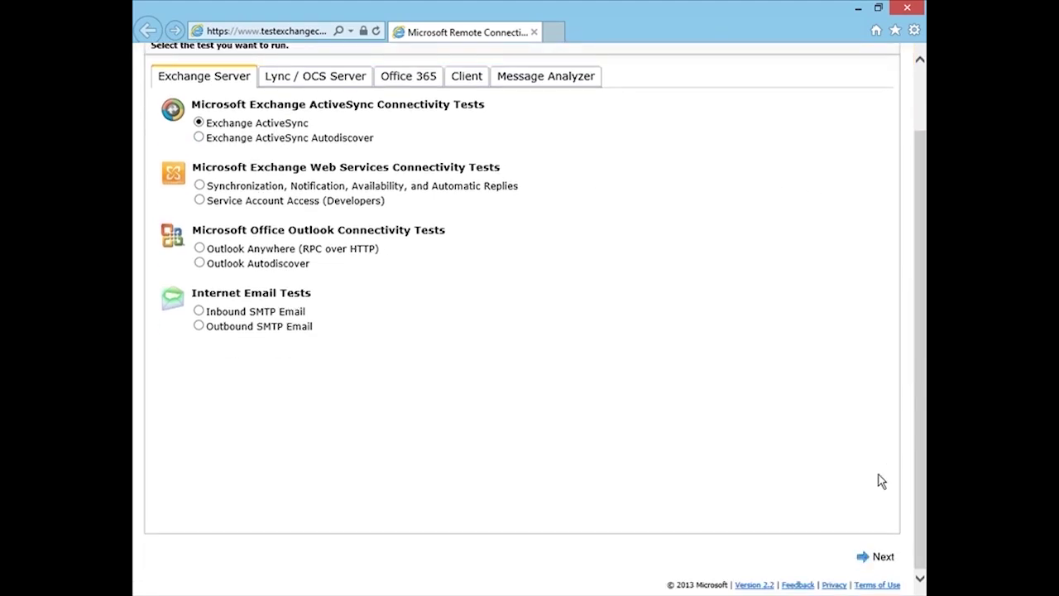
click(869, 556)
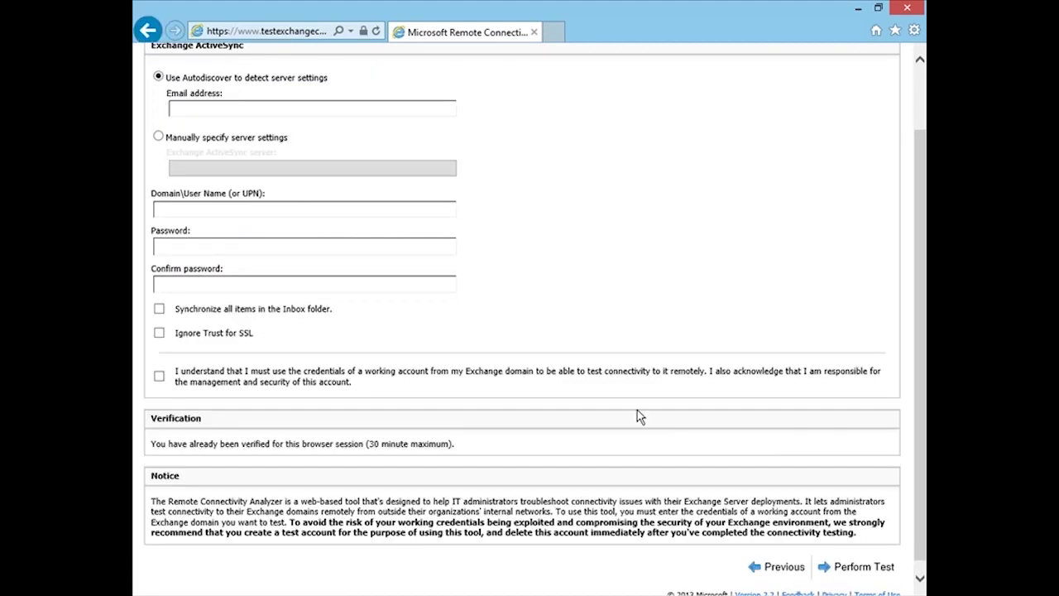
scroll(637, 416, up, 2)
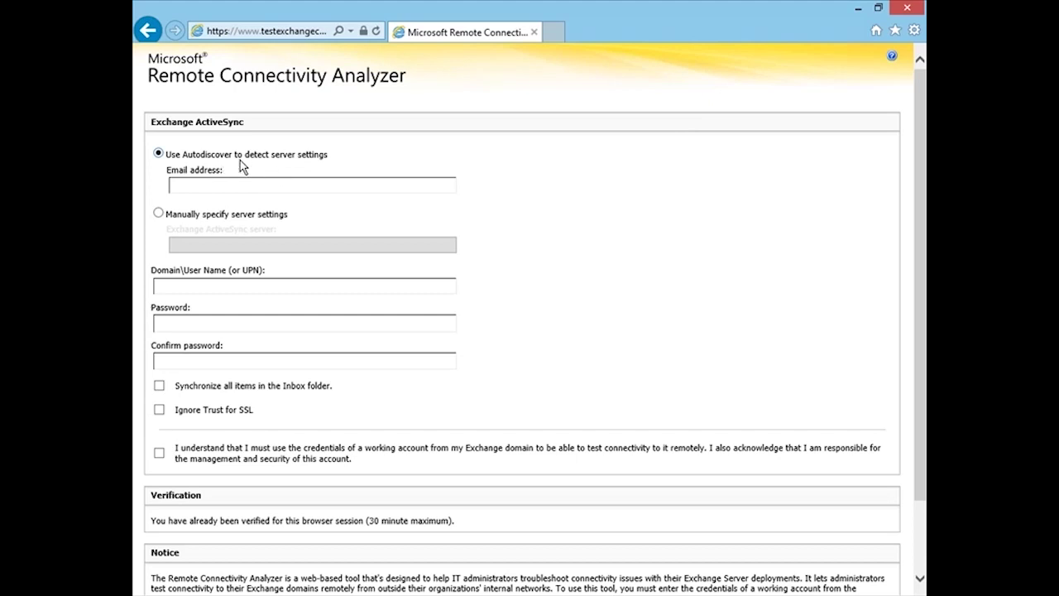
click(300, 183)
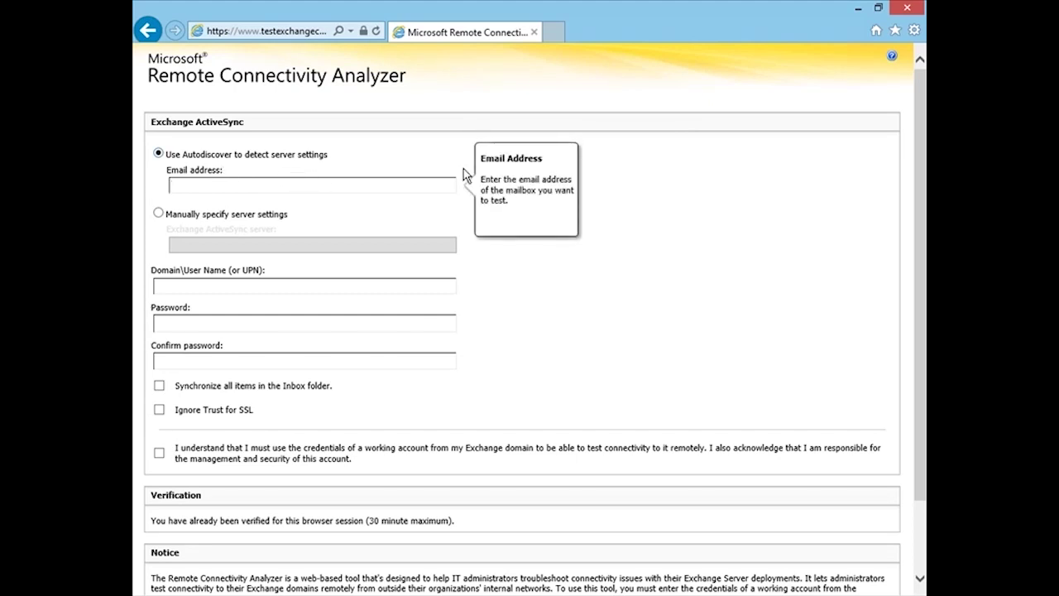
key(Tab)
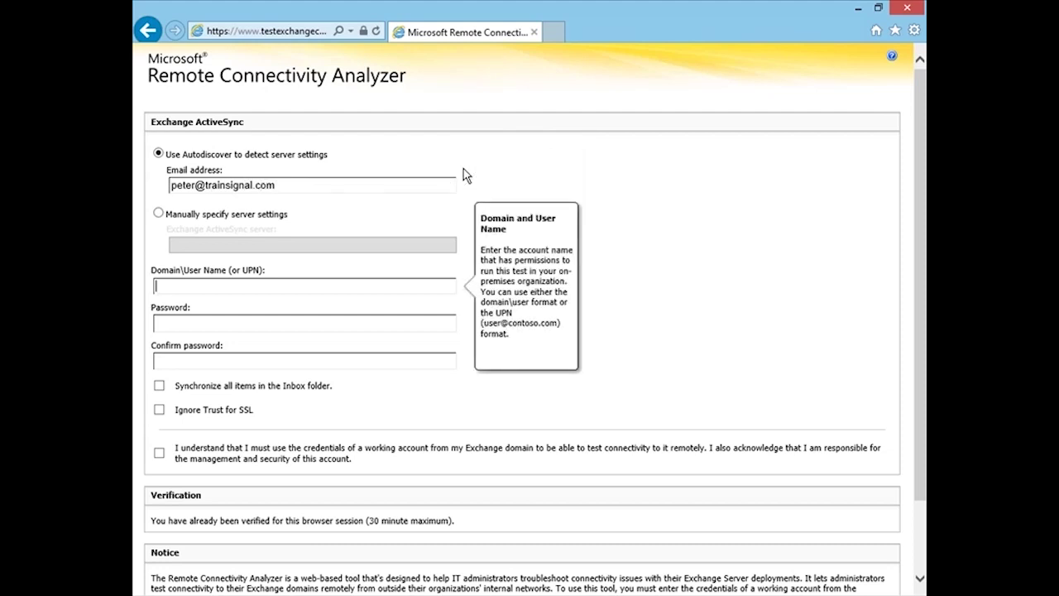
key(Tab)
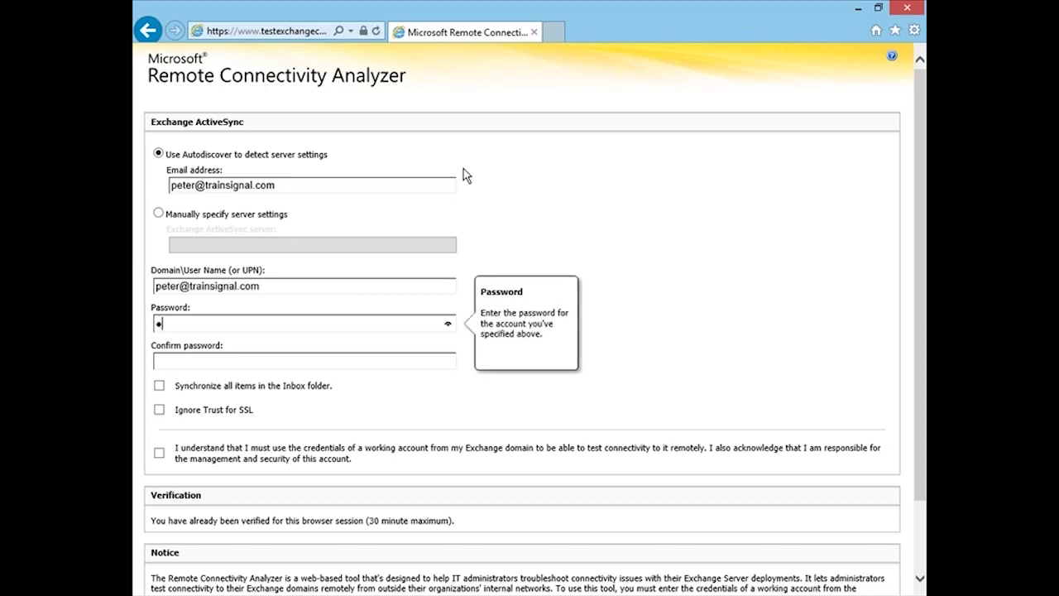
key(Tab)
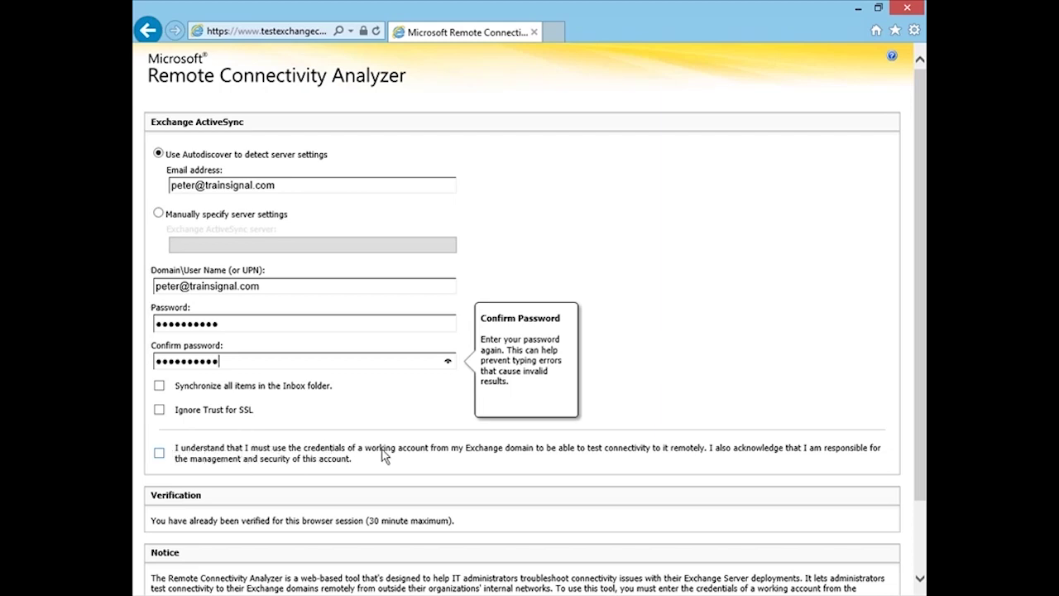
Accept the test-account acknowledgement and run the Exchange ActiveSync test
click(160, 453)
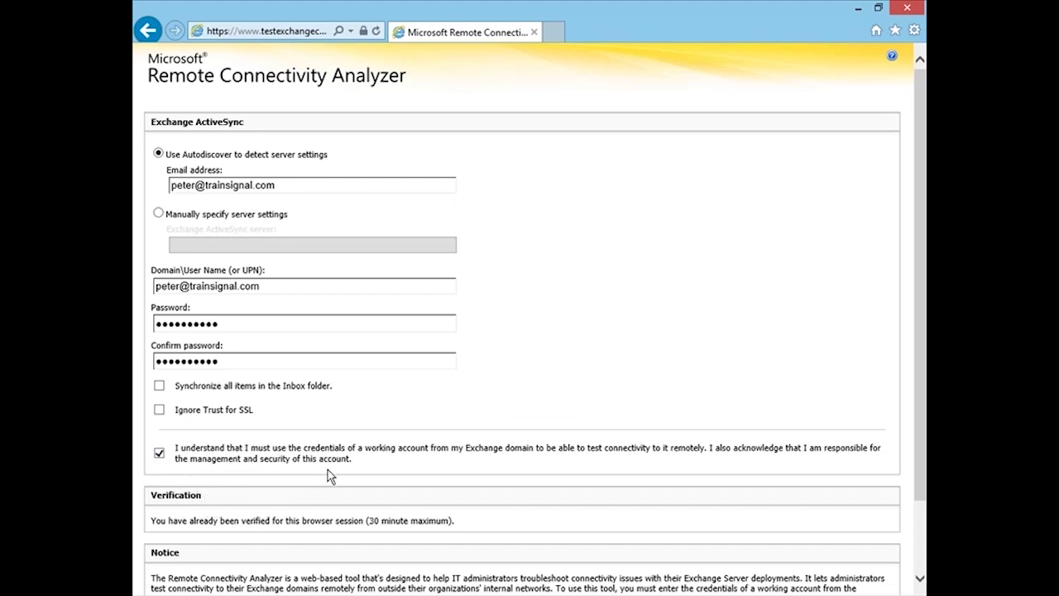
click(348, 462)
scroll(350, 461, down, 3)
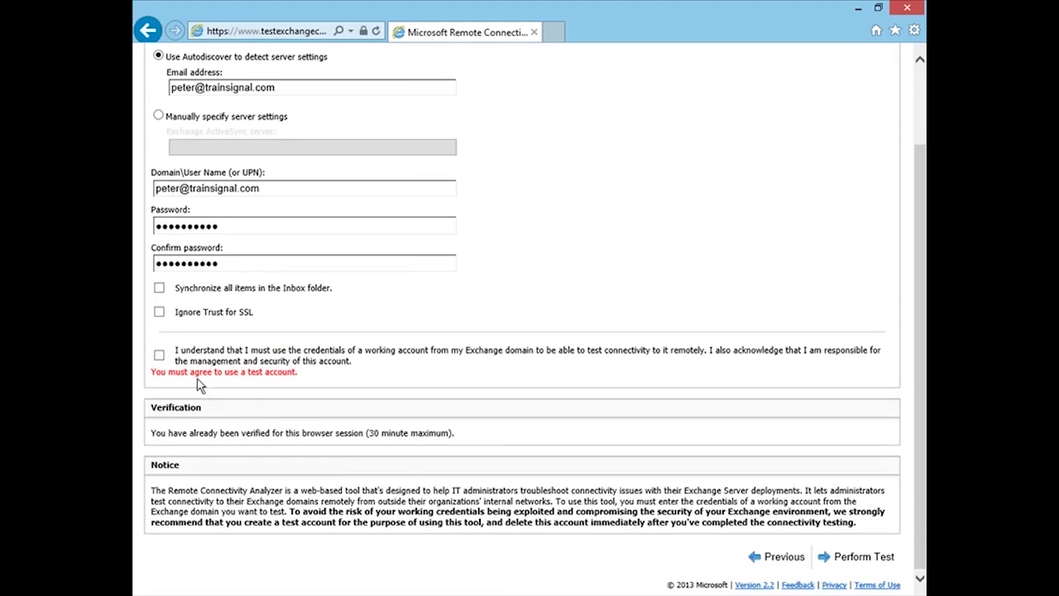
click(159, 355)
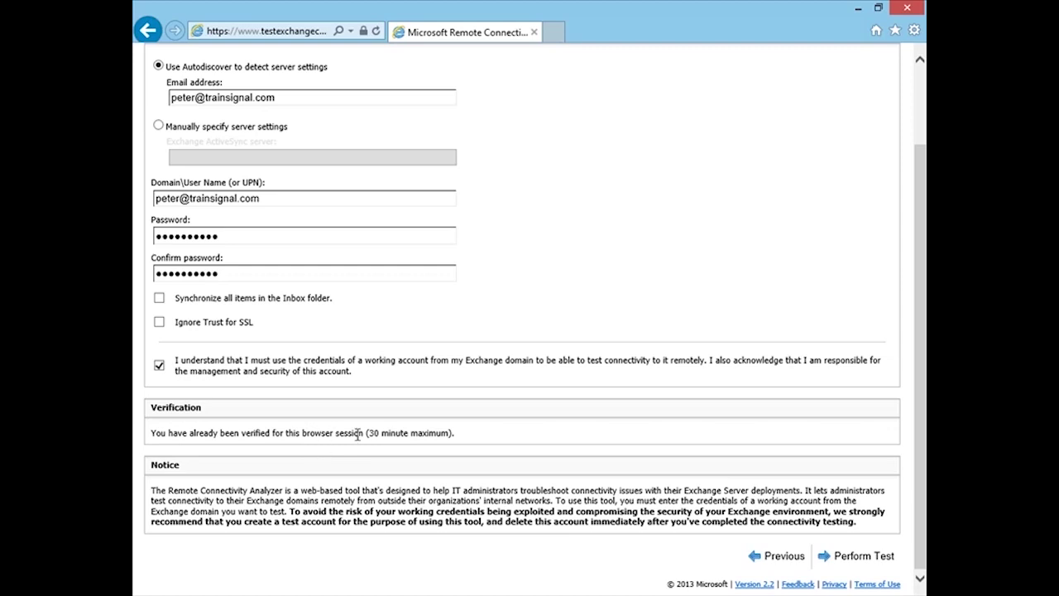
click(849, 540)
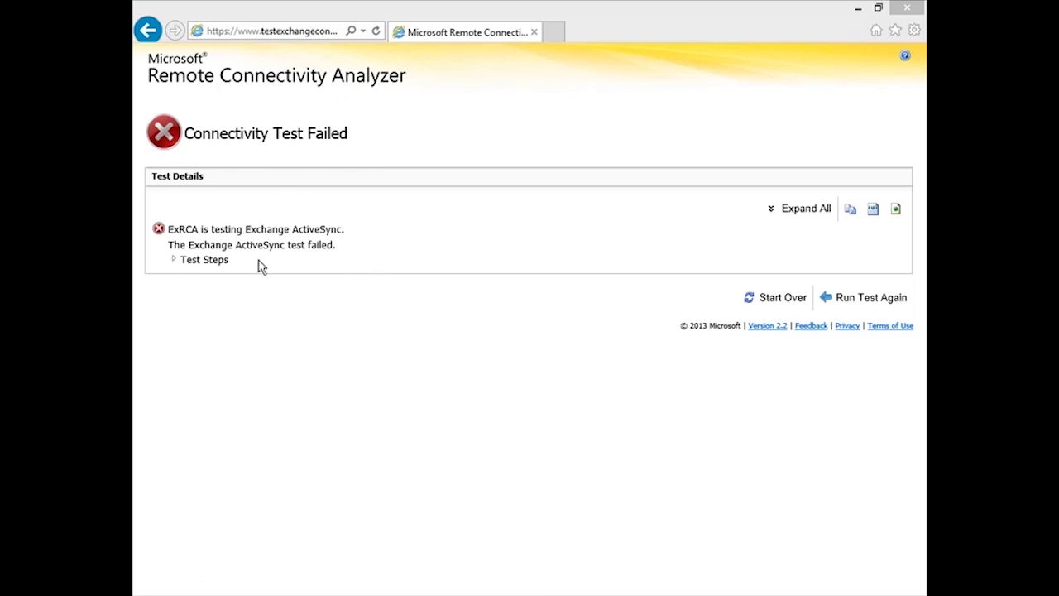
Expand the failed result's test steps, including the ActiveSync session's OPTIONS and FolderSync sub-steps
click(175, 260)
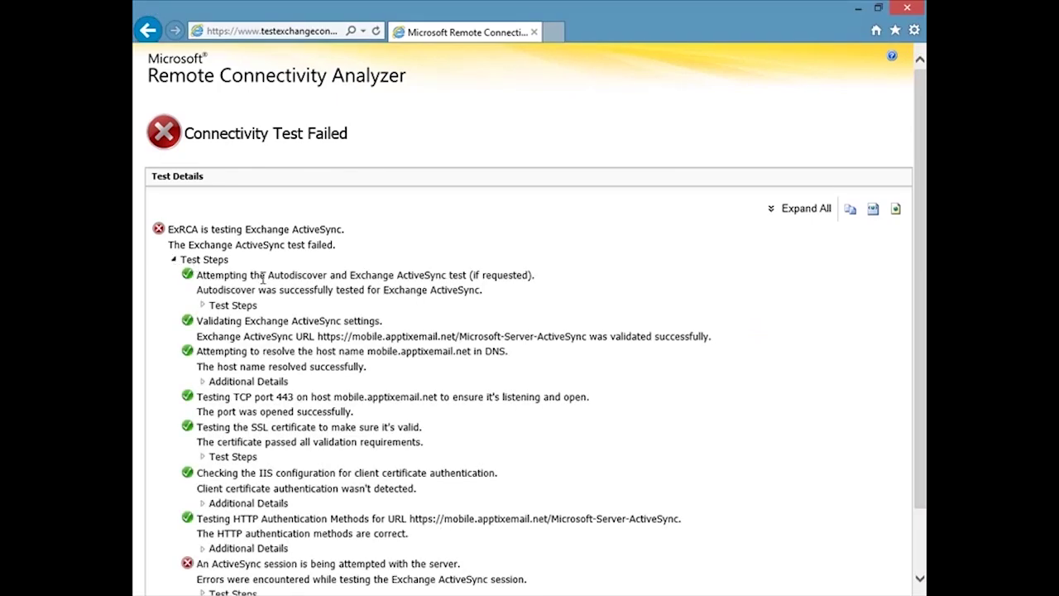
scroll(264, 278, down, 2)
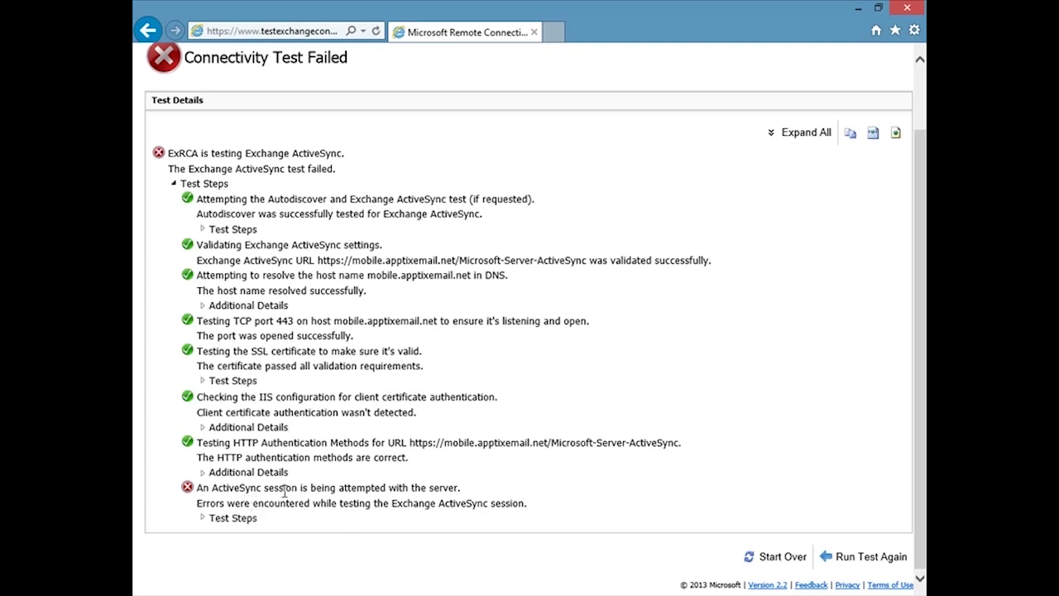
click(203, 518)
scroll(302, 500, down, 2)
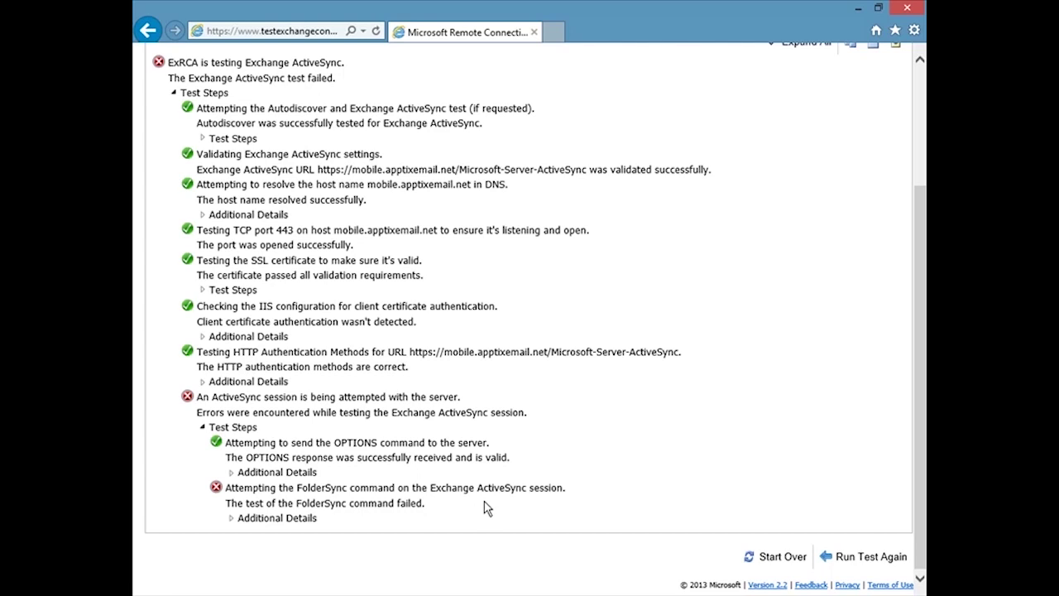
click(232, 519)
Scroll through the FolderSync exception details and back to the top of the result
scroll(343, 500, down, 2)
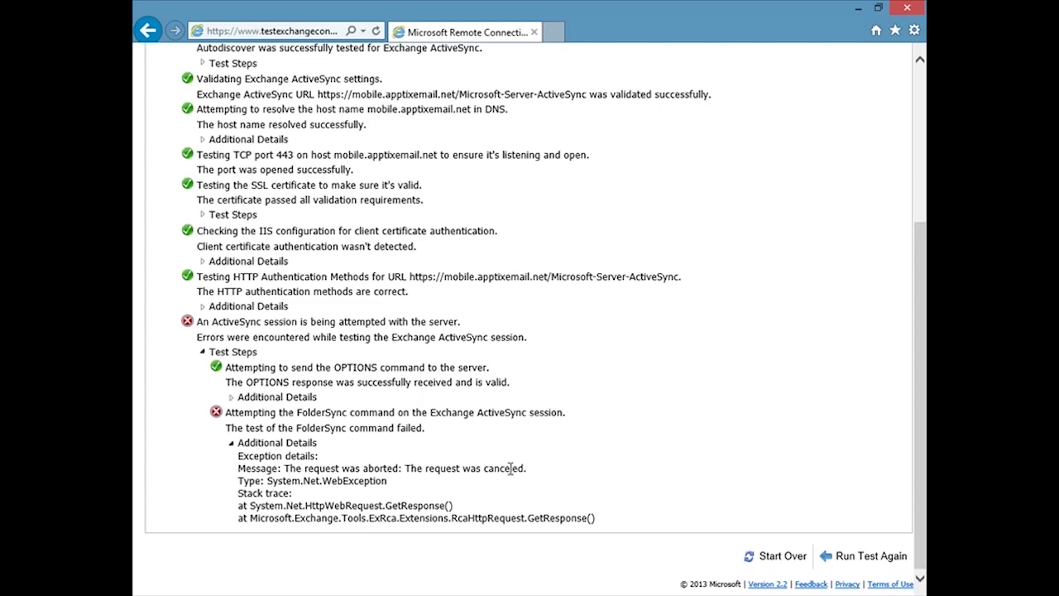
scroll(422, 432, up, 3)
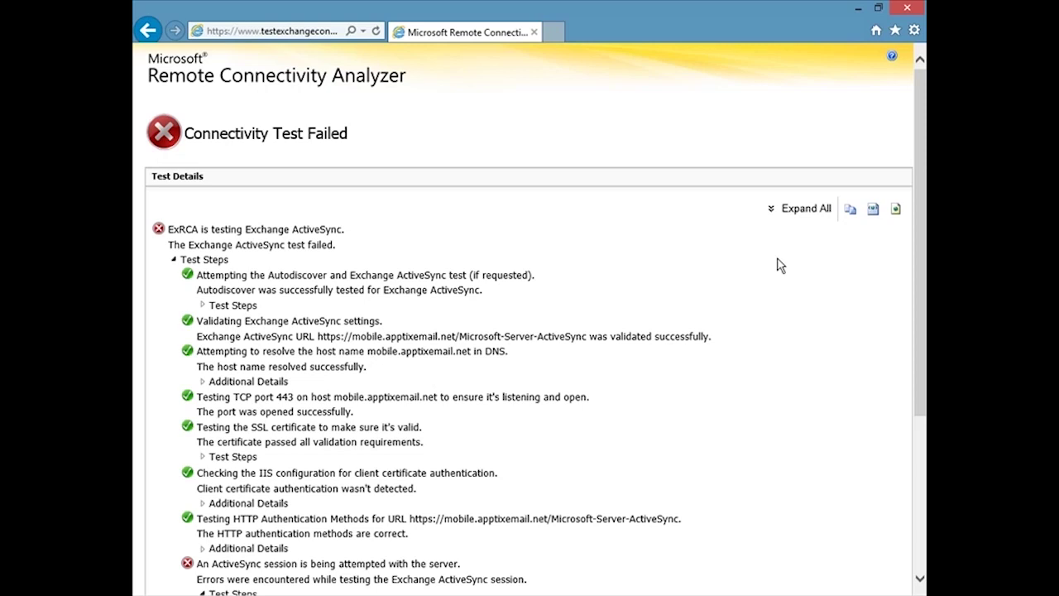
Expand All test results and scroll through the Autodiscover DNS, port 443 and SSL checks
click(803, 212)
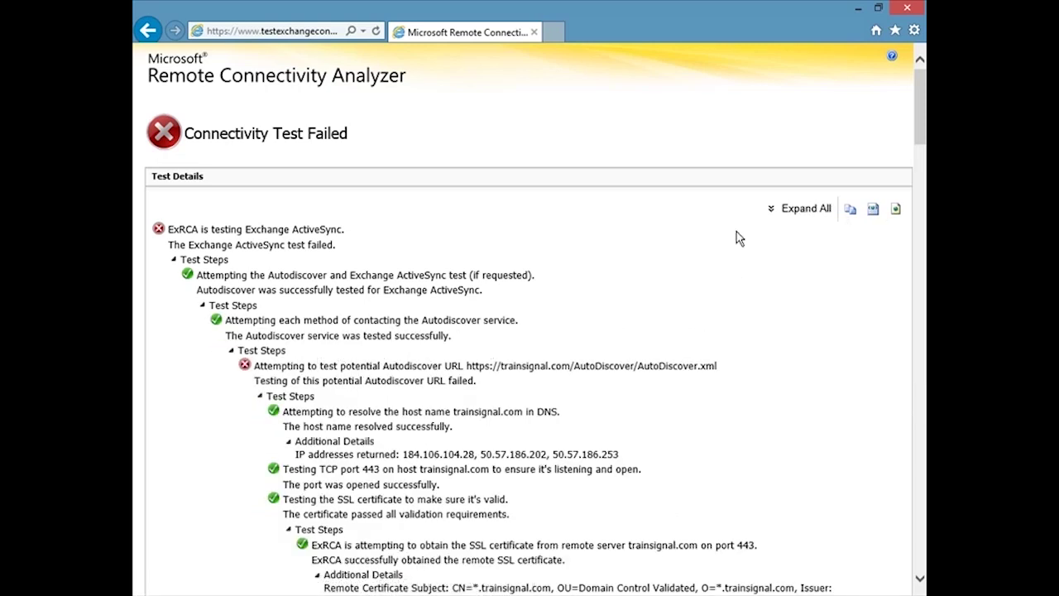
drag(917, 124, 915, 207)
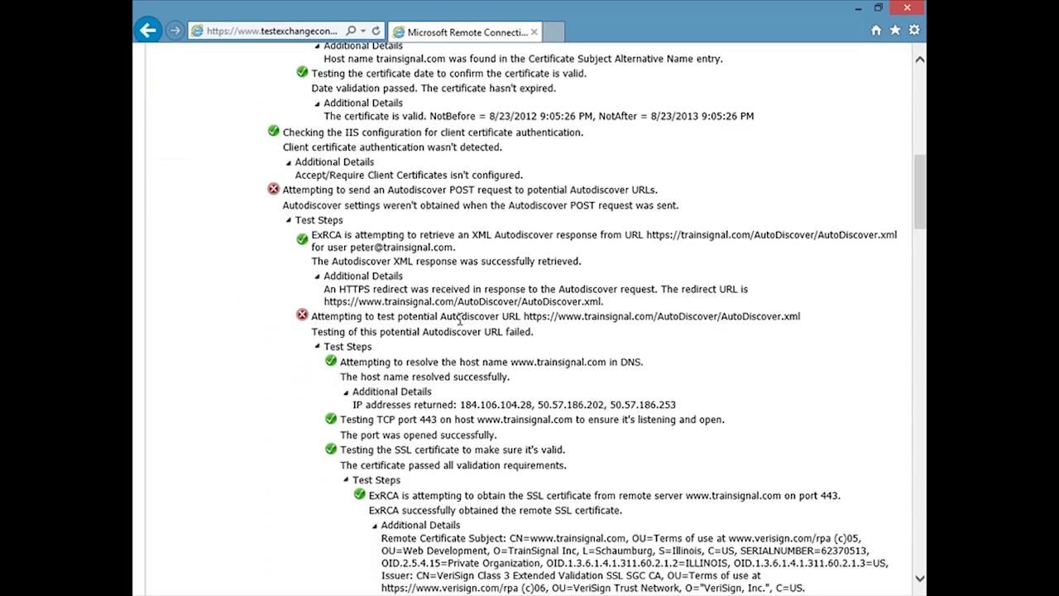
drag(918, 207, 849, 128)
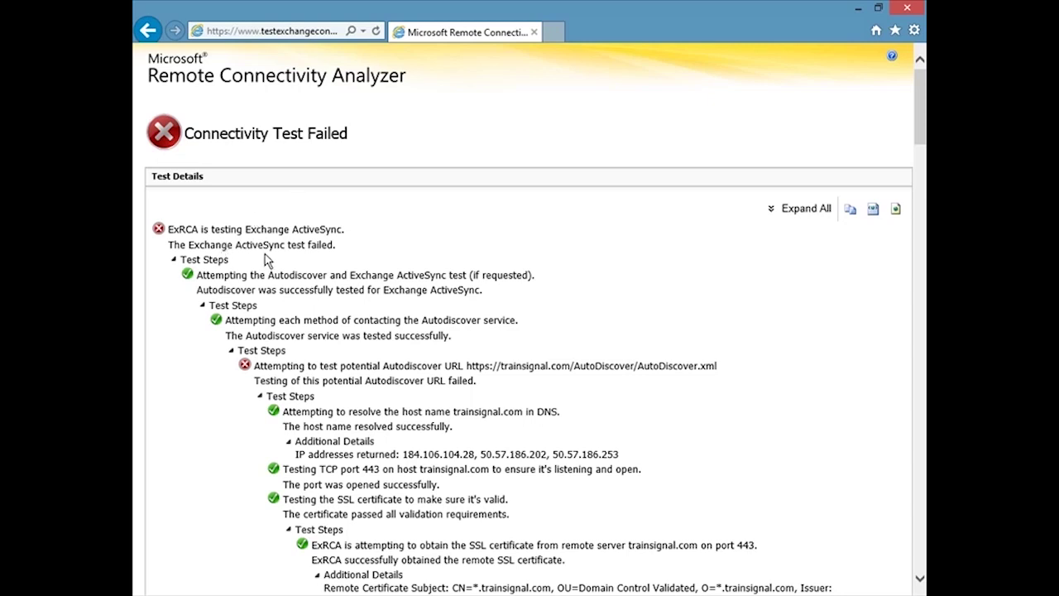
Rerun the ActiveSync test with the password and confirmation re-entered
drag(923, 134, 894, 571)
click(852, 558)
text(••••••••••)
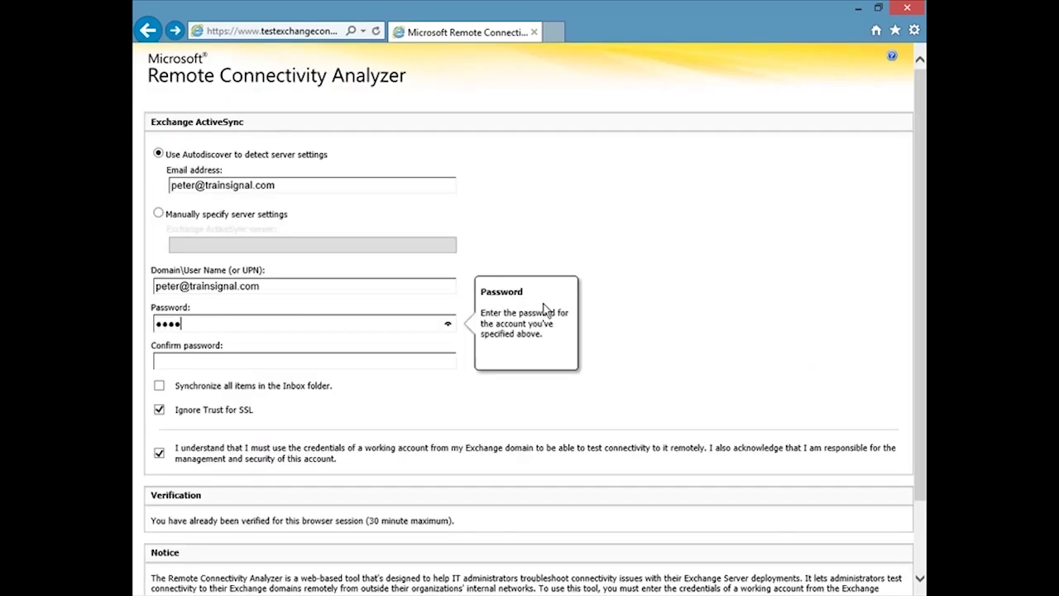
key(Tab)
text(••••••••••)
scroll(925, 263, down, 2)
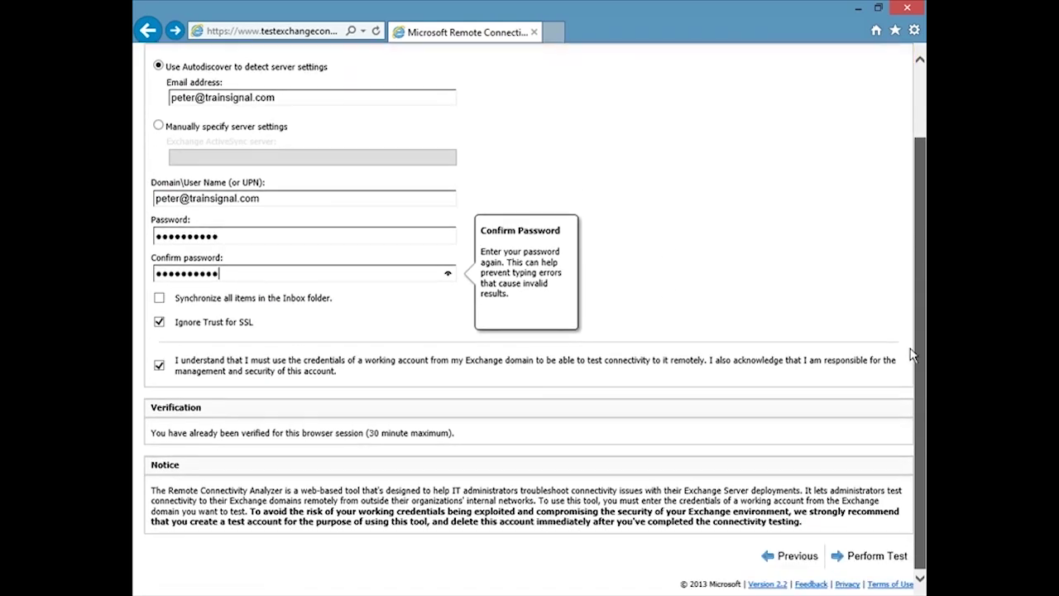
click(871, 562)
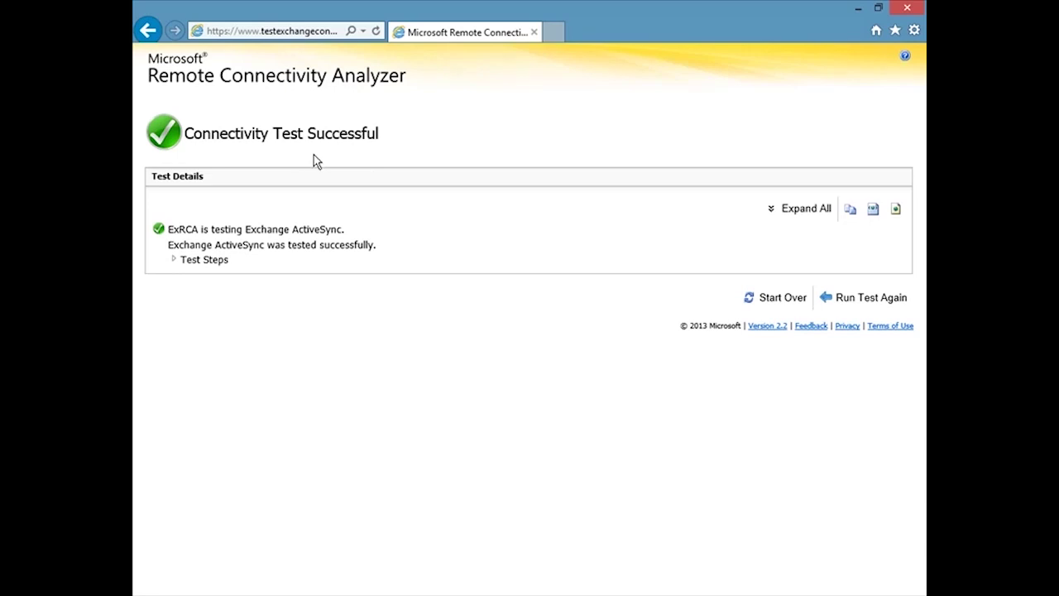
Start over from the successful result to return to the test selection page
click(772, 298)
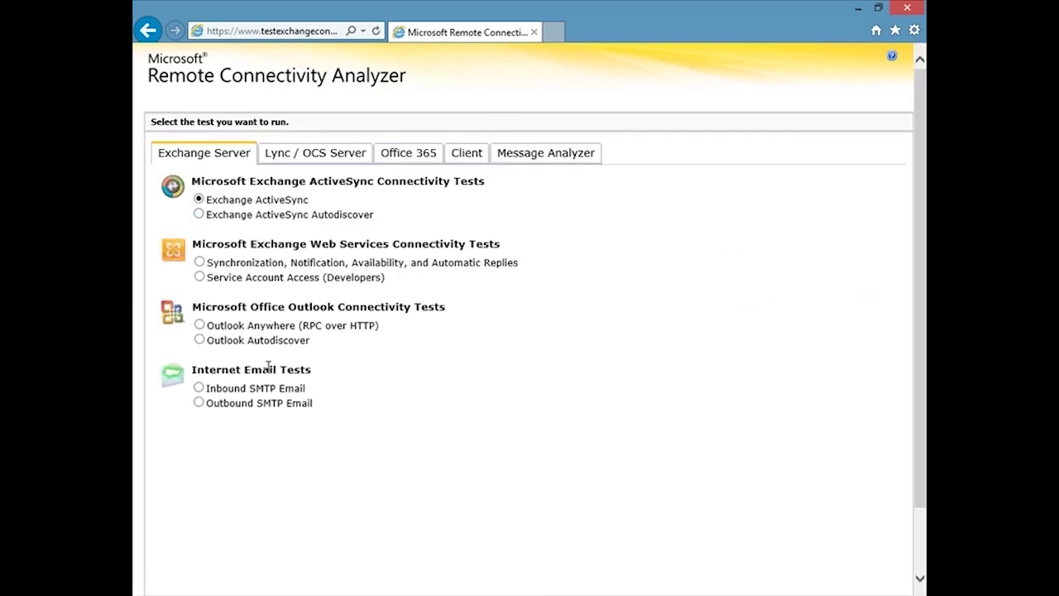